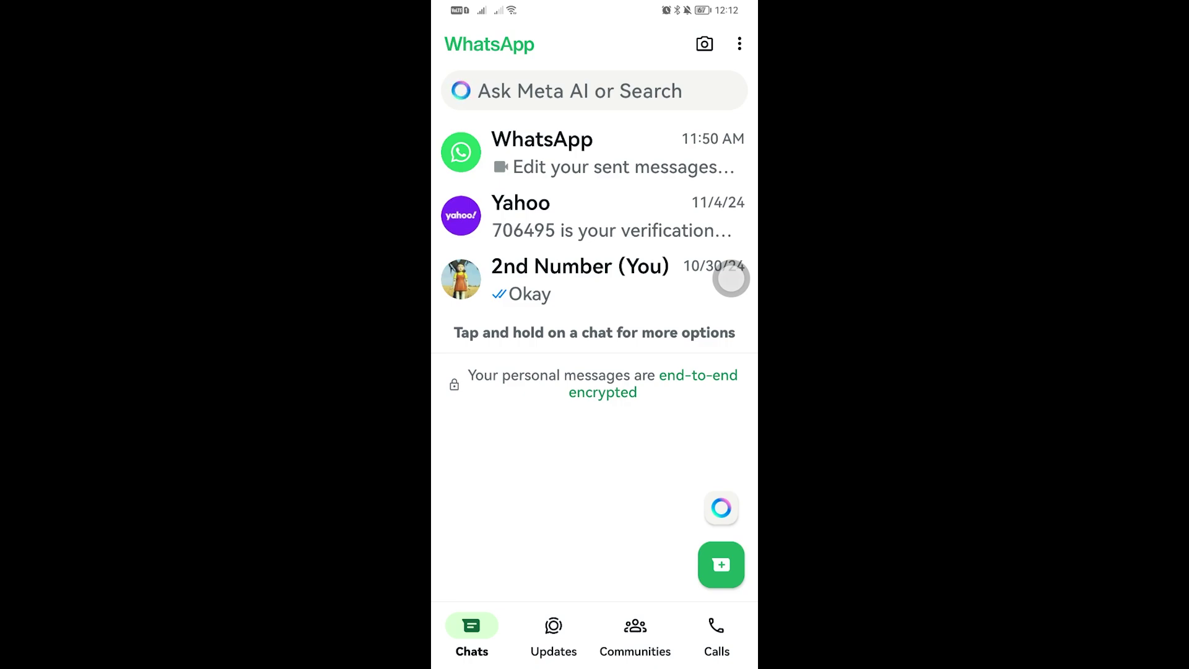
Return to the home screen and open Settings from the quick settings panel.
left_click_drag(577, 662, 541, 610)
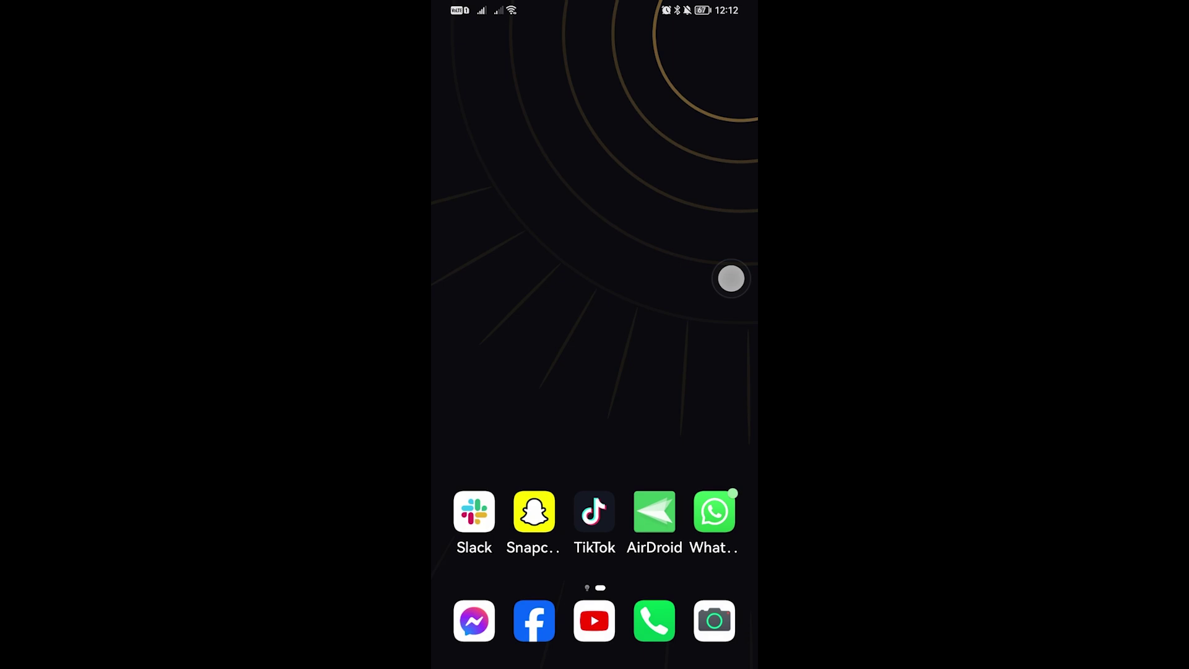
left_click_drag(732, 101, 725, 371)
left_click(671, 81)
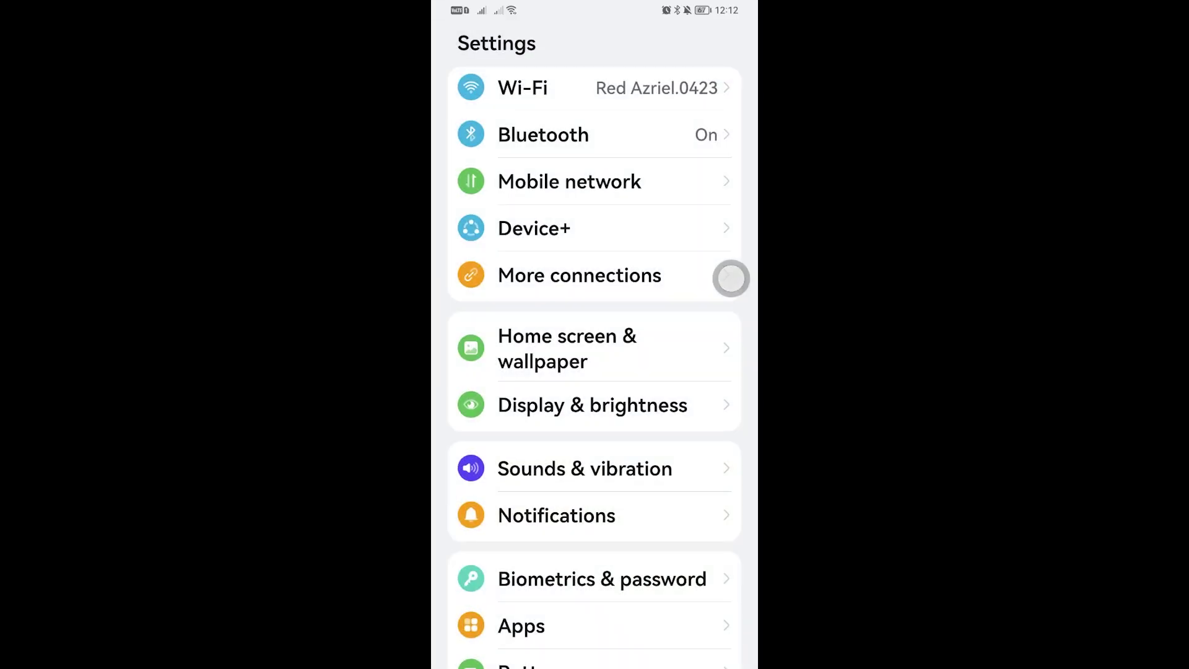
left_click_drag(459, 545, 459, 279)
left_click_drag(465, 232, 465, 462)
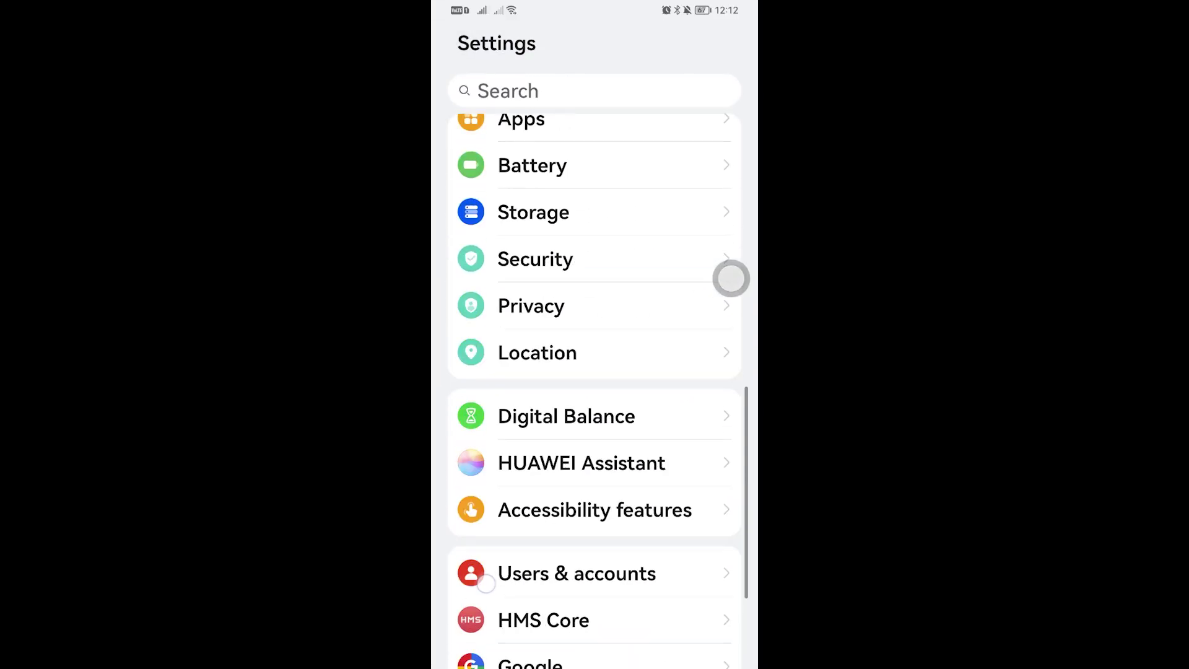
Go to Apps > Apps and start searching the installed apps list.
left_click(508, 319)
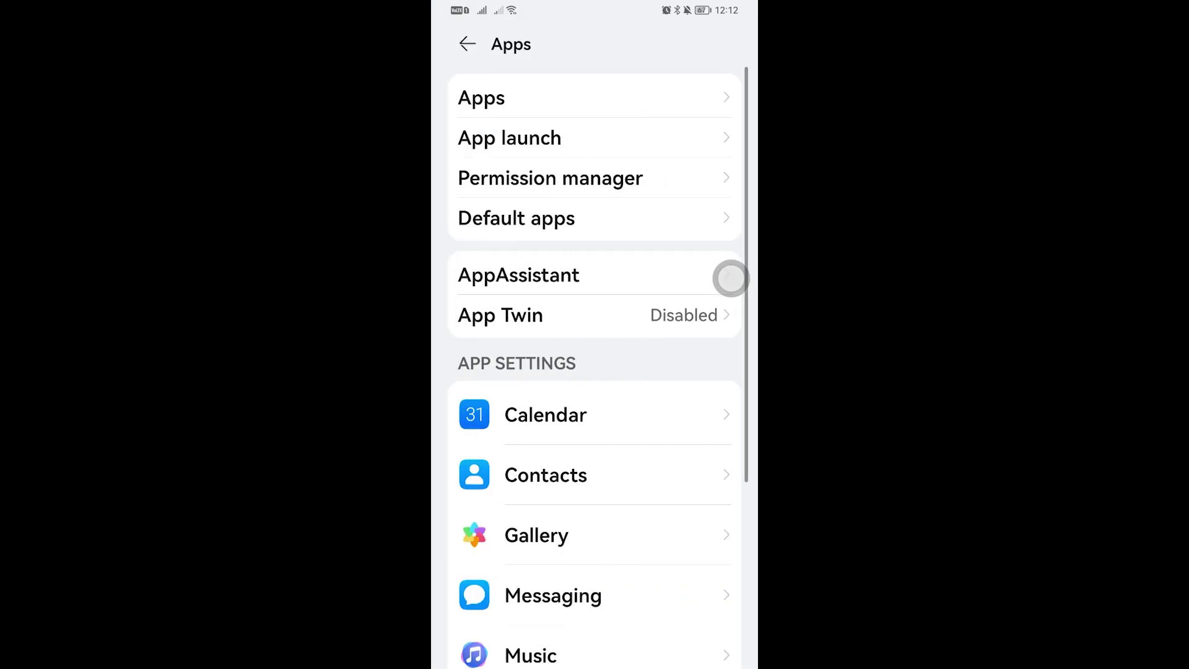
left_click(483, 97)
left_click(569, 138)
type("wh")
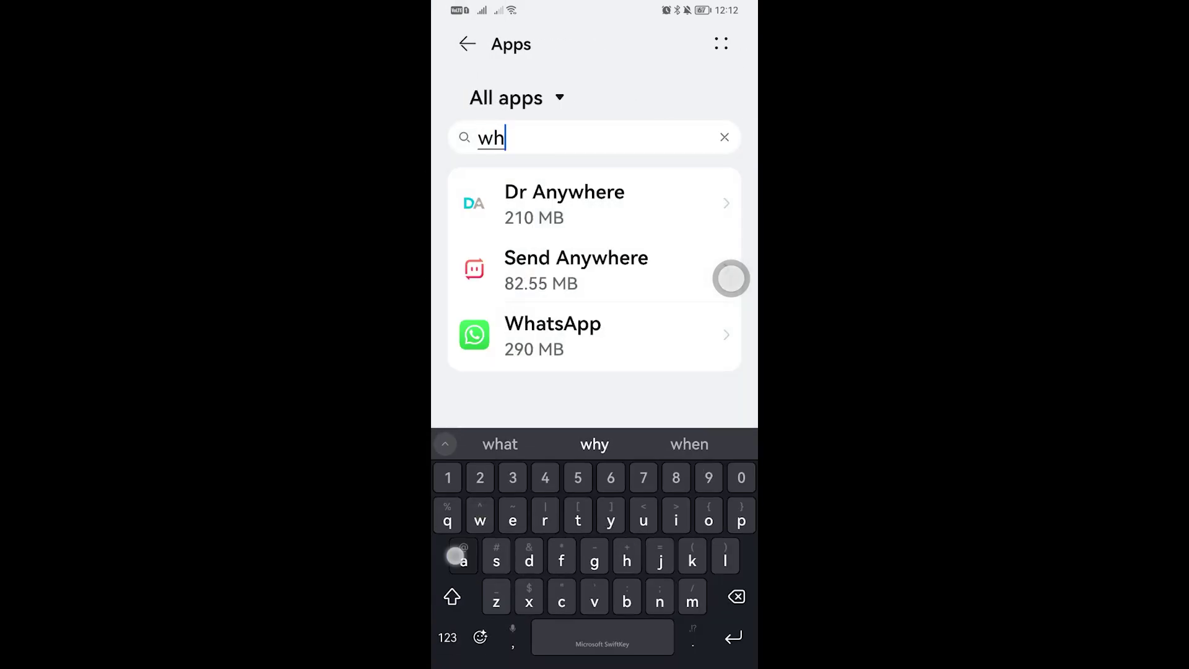
type("at")
Open WhatsApp's app info and force-stop it, confirming the prompt.
left_click(675, 207)
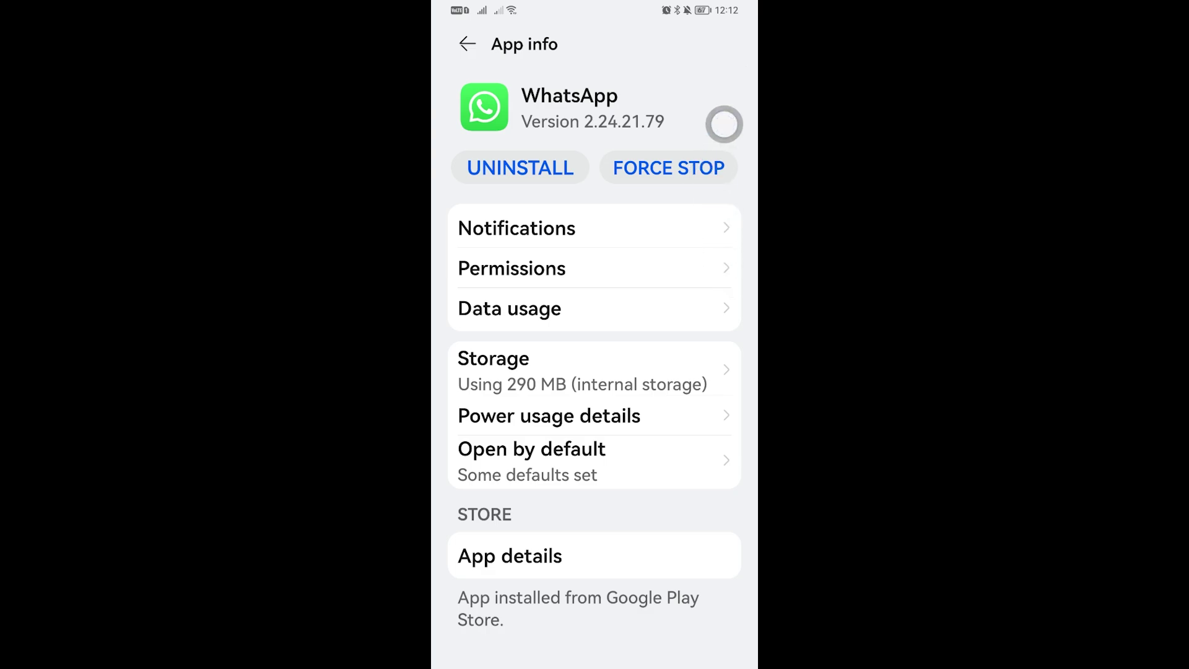
left_click(720, 165)
left_click(655, 622)
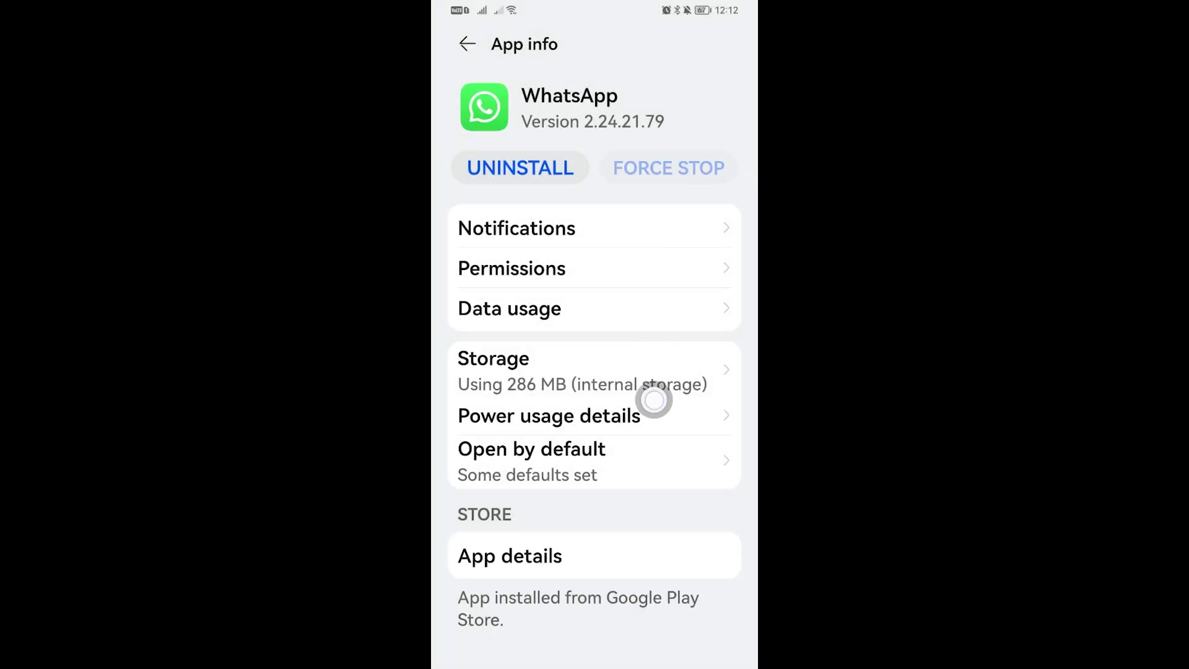
left_click(648, 317)
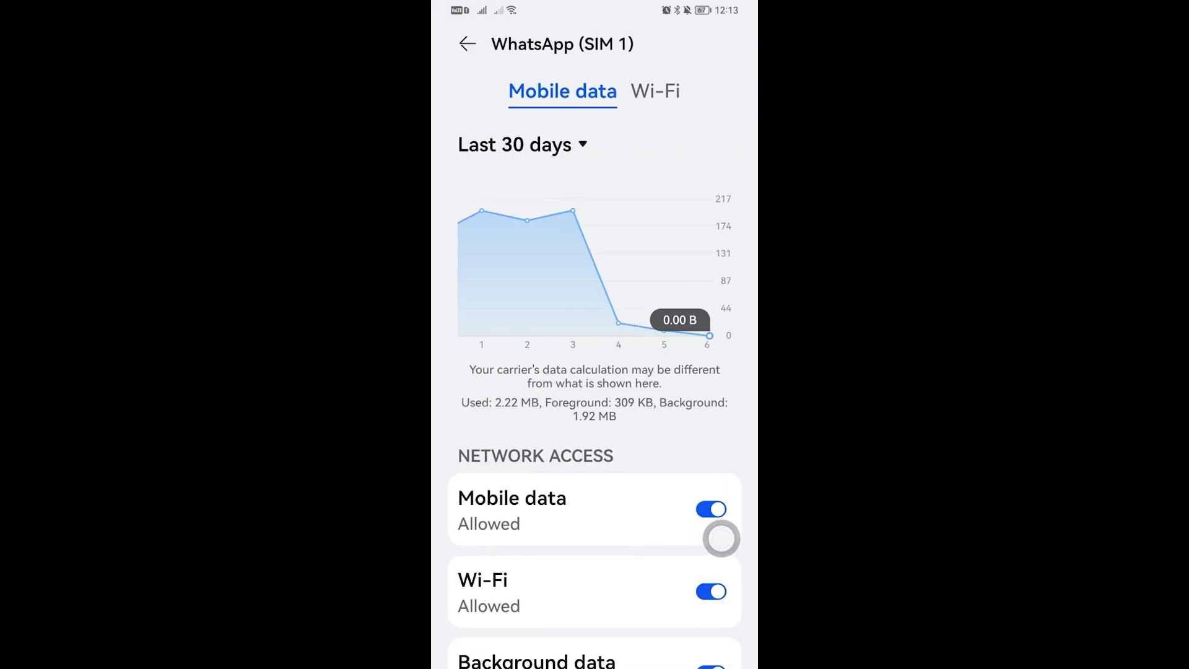
Block WhatsApp's mobile data access and return to its app info.
left_click(710, 513)
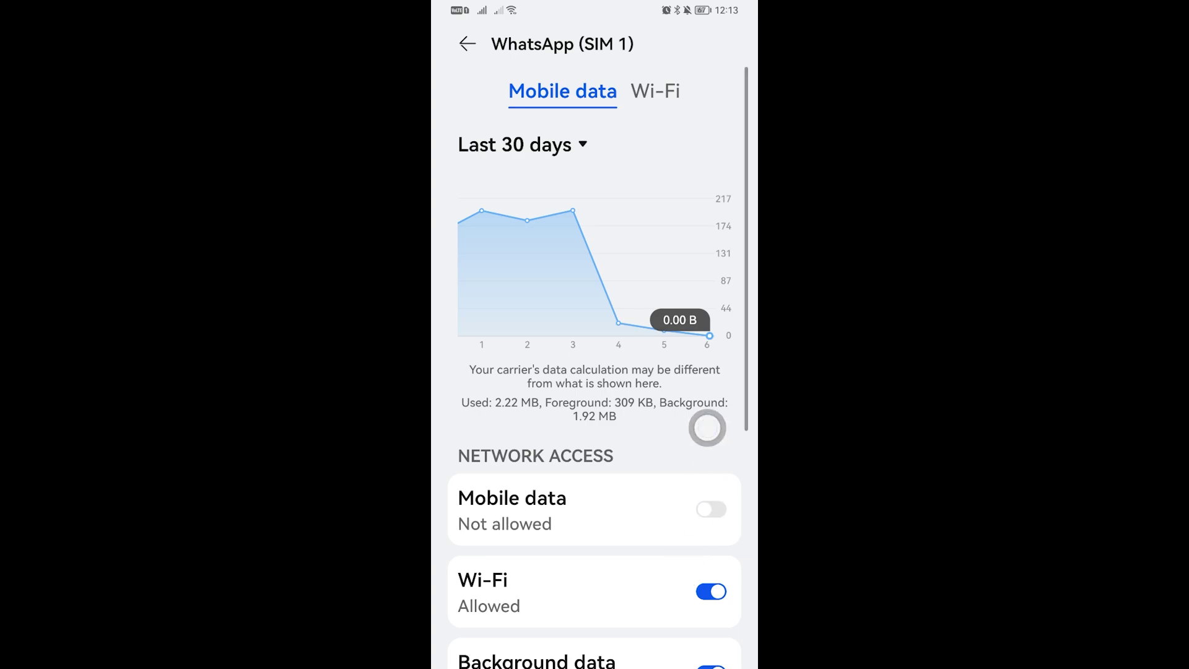
key("Escape")
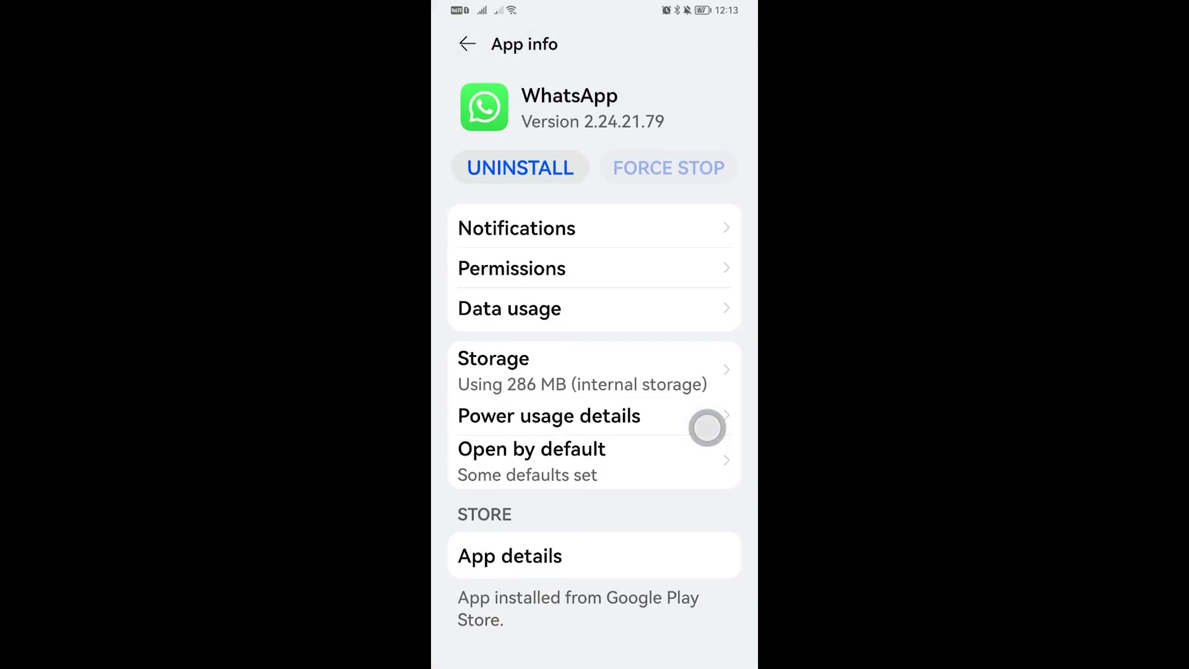
In WhatsApp's launch settings, disable Manage automatically and Run in background, and confirm.
left_click(706, 427)
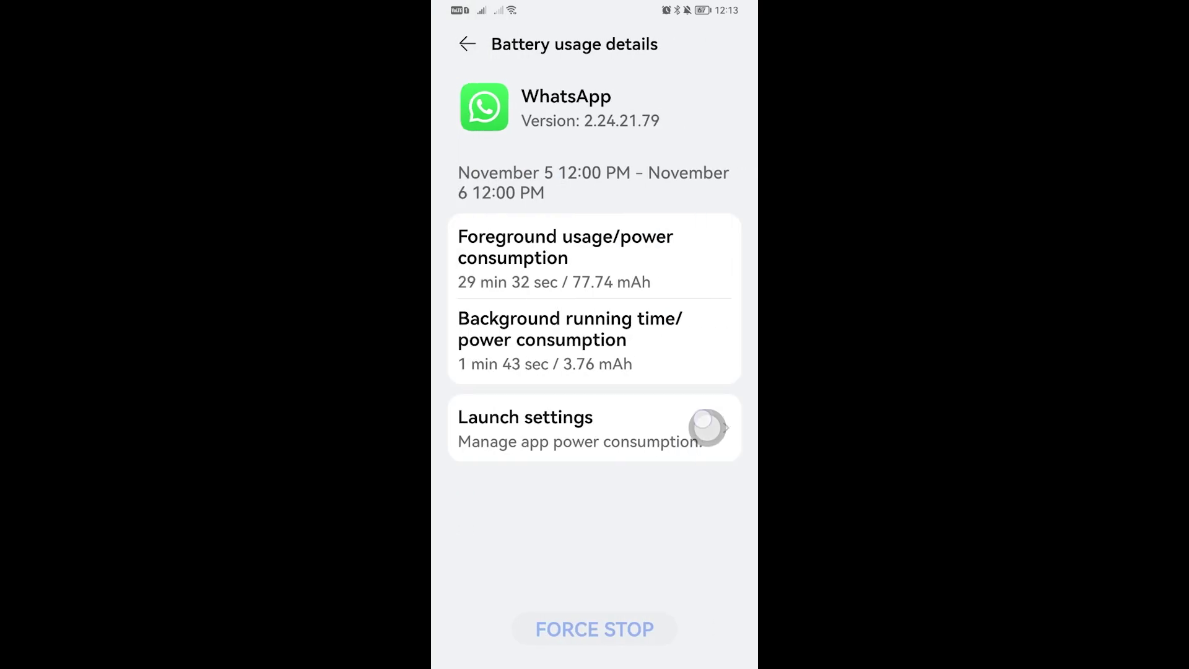
left_click(669, 447)
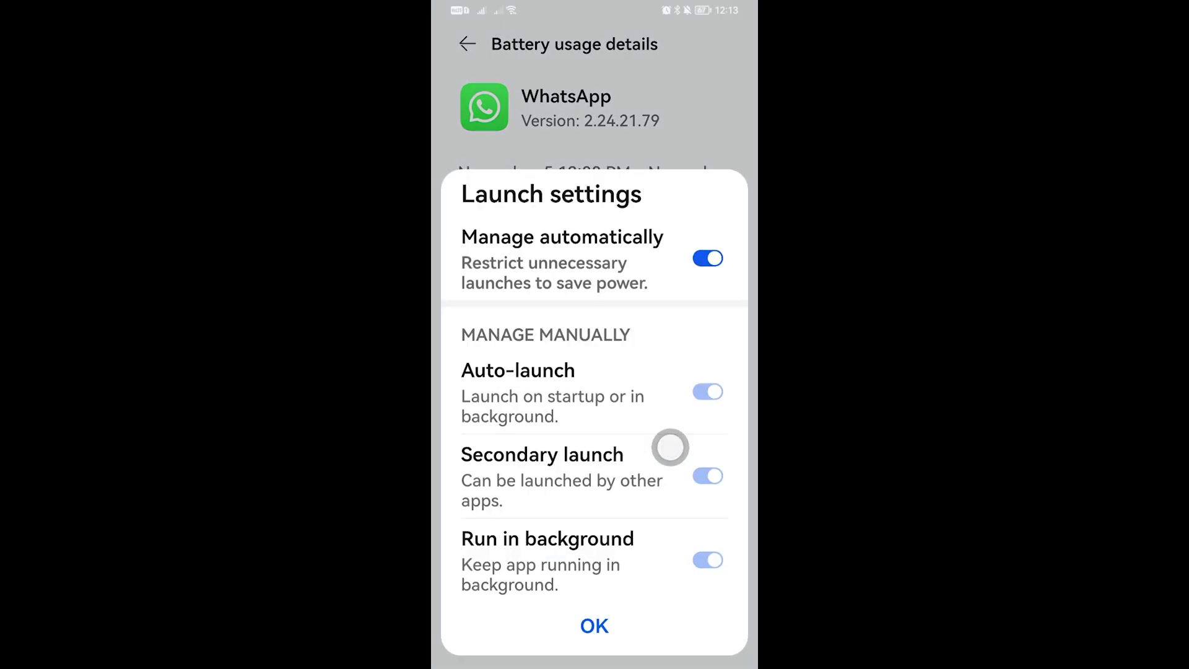
left_click(716, 279)
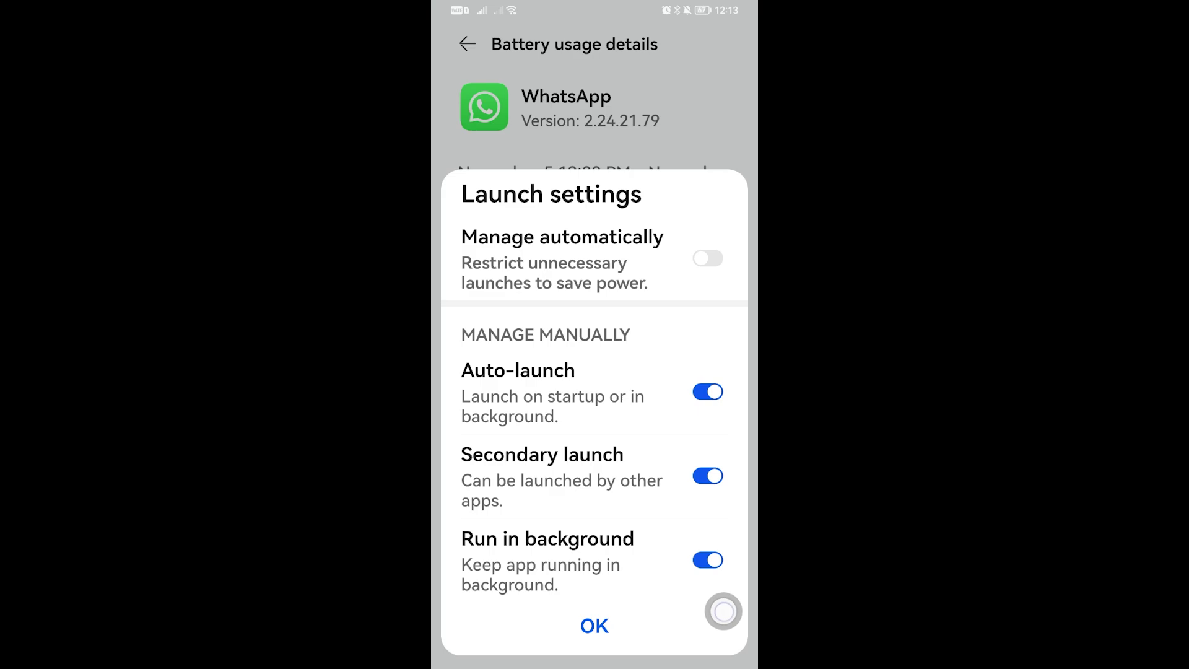
left_click(707, 560)
left_click(641, 599)
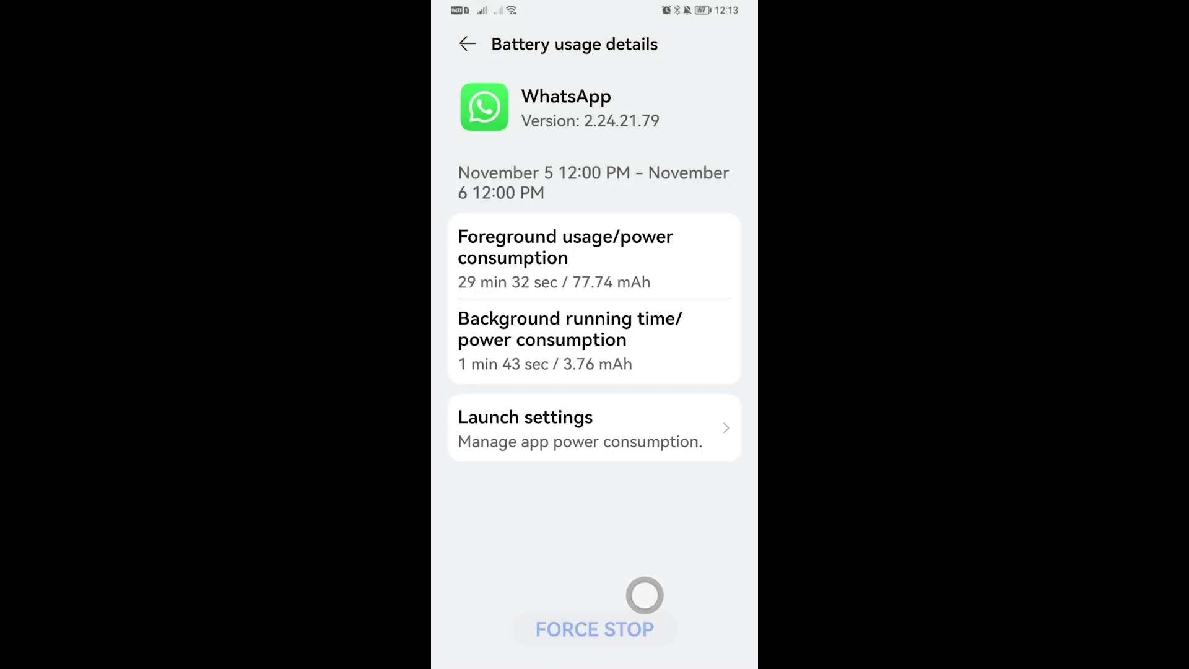
left_click_drag(754, 510, 715, 511)
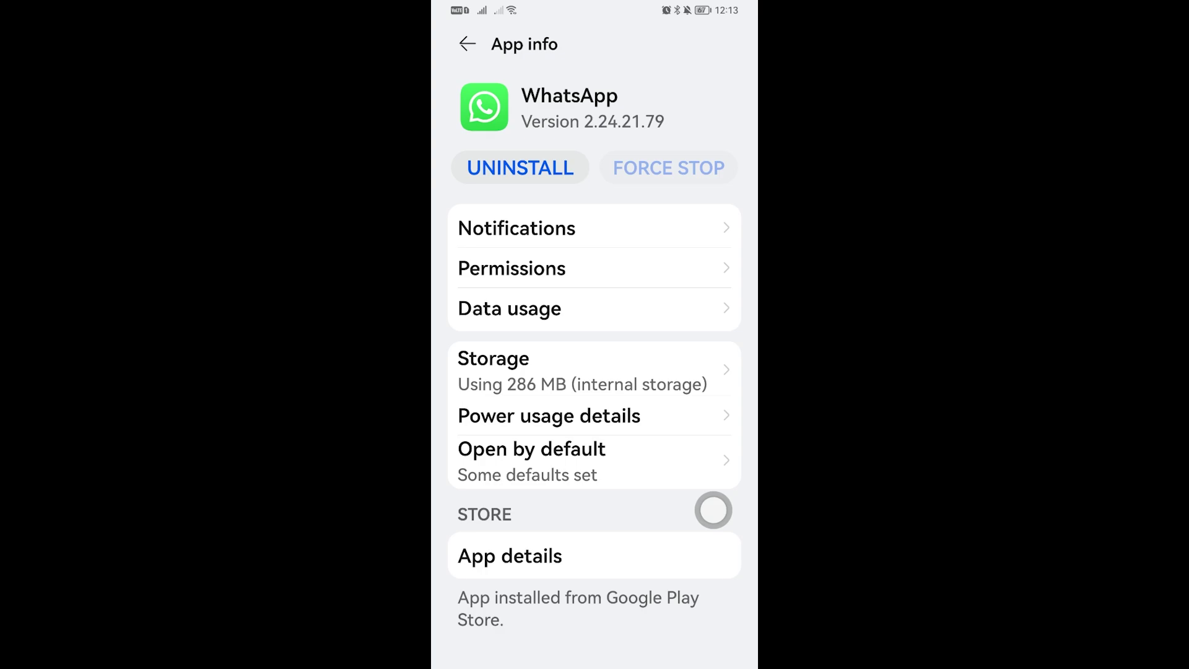